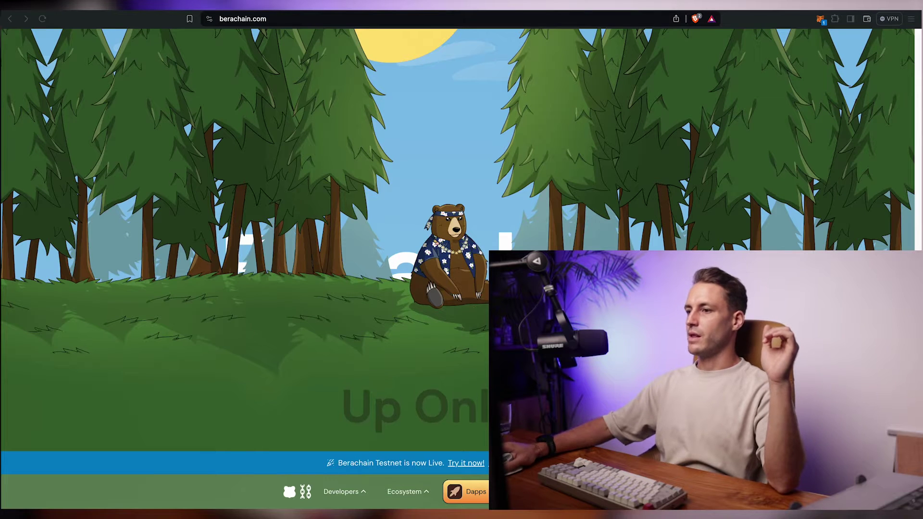
# Request testnet BERA for the wallet address from the Berachain faucet.
pyautogui.scroll(5, 457, 241)
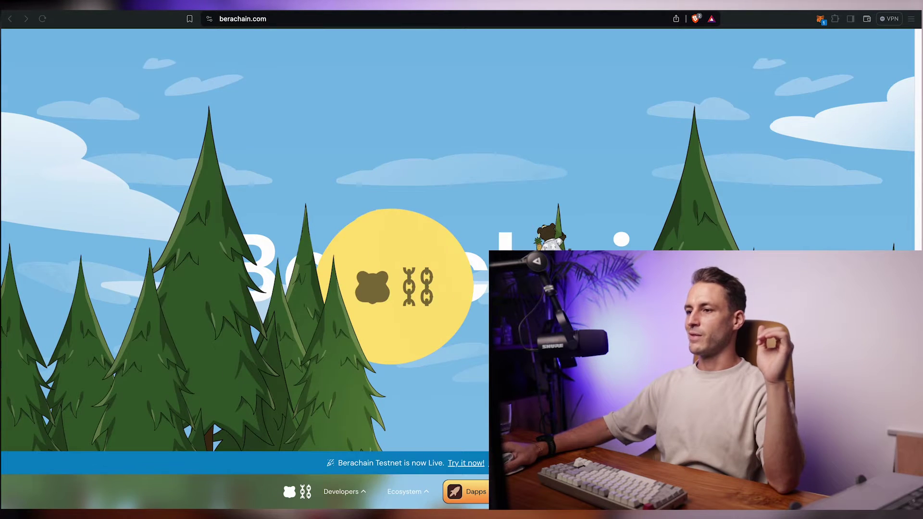
pyautogui.scroll(3, 456, 241)
pyautogui.scroll(-5, 457, 240)
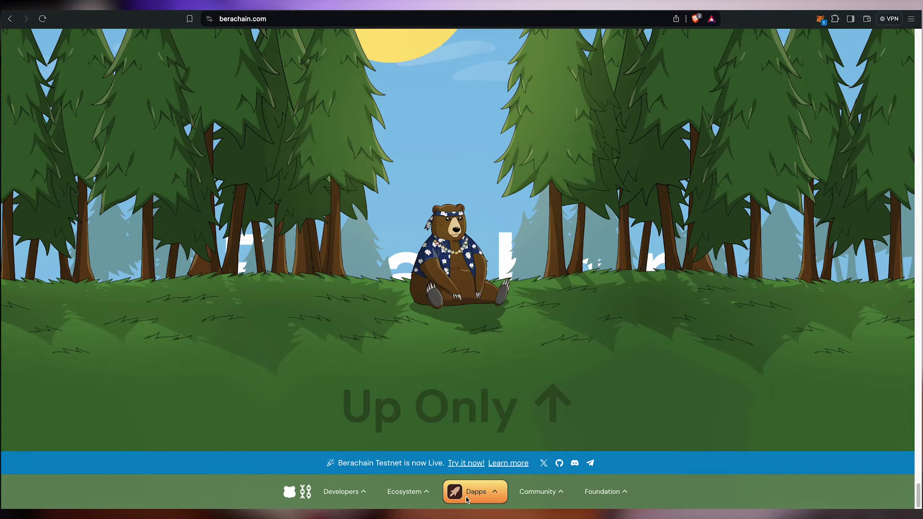
pyautogui.click(466, 497)
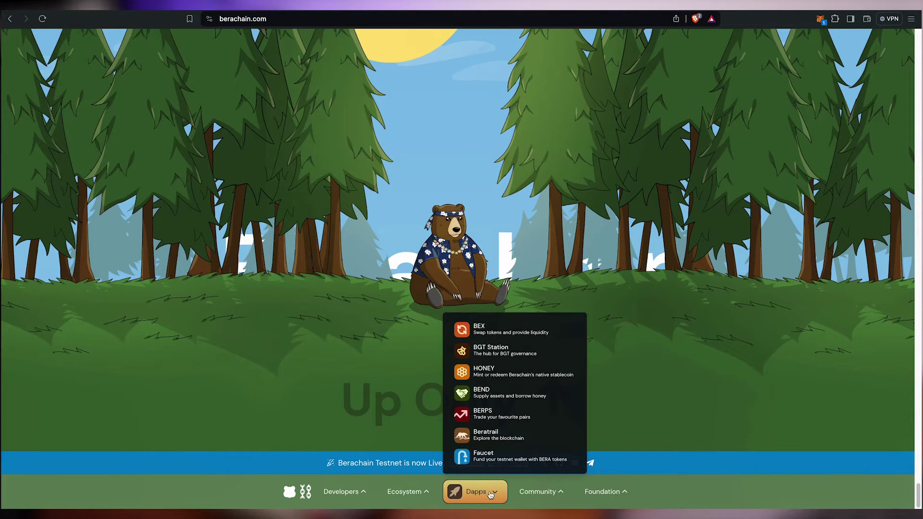
pyautogui.click(481, 461)
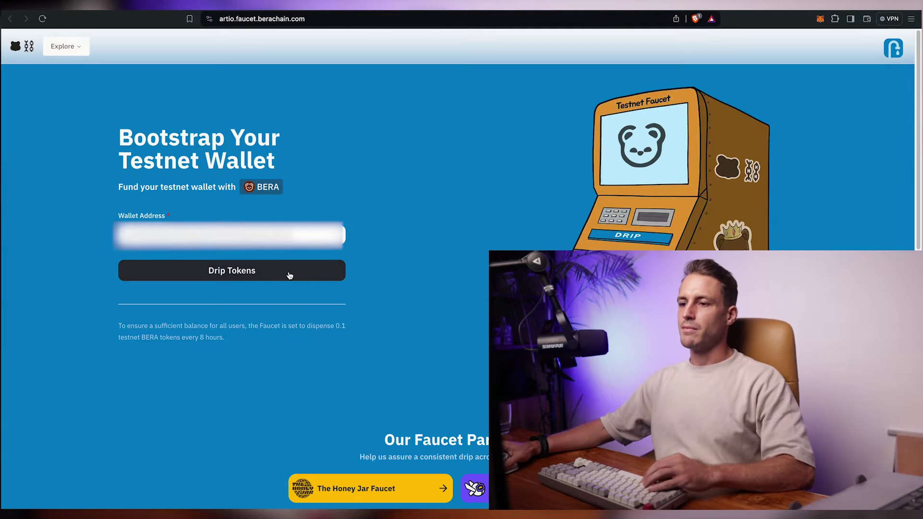
pyautogui.click(248, 278)
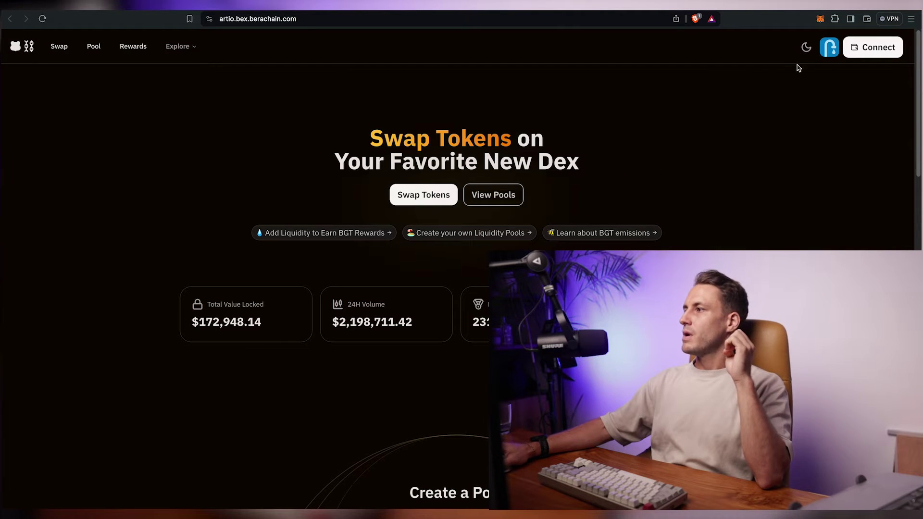
# Connect the MetaMask wallet to the BEX exchange.
pyautogui.click(872, 47)
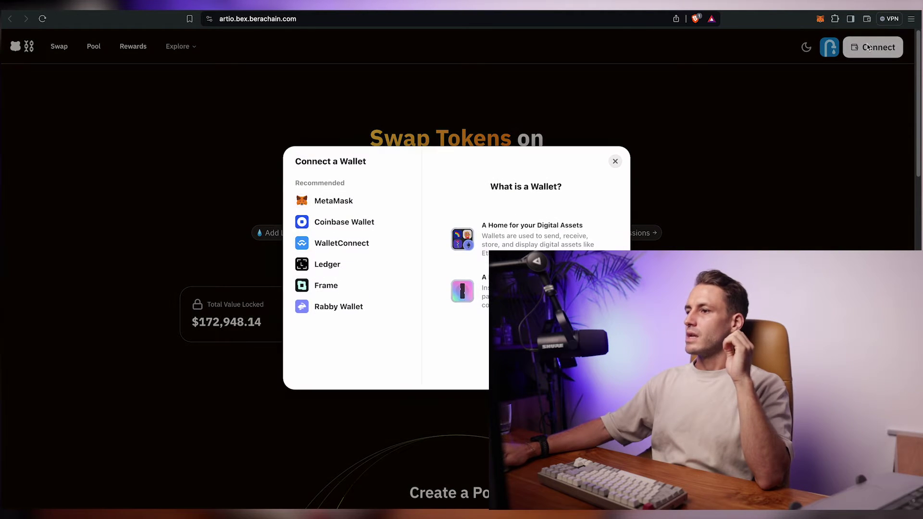
pyautogui.click(334, 202)
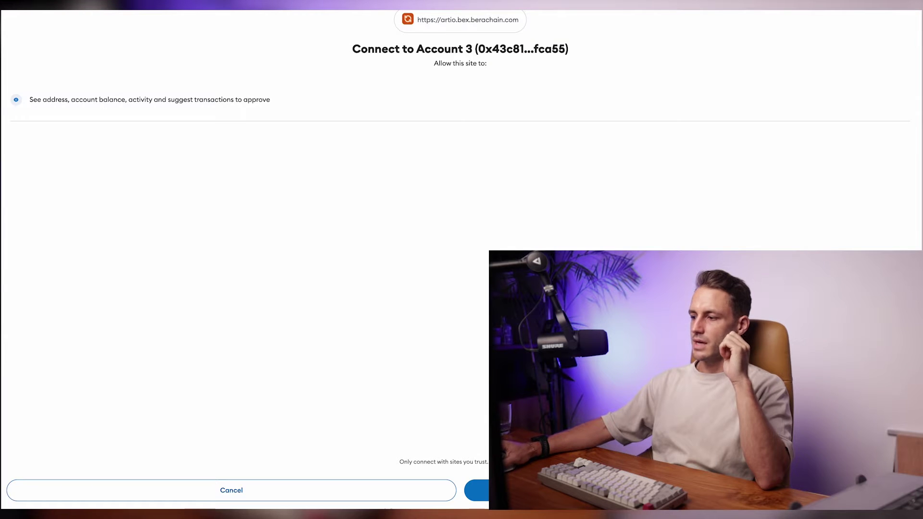
pyautogui.click(689, 490)
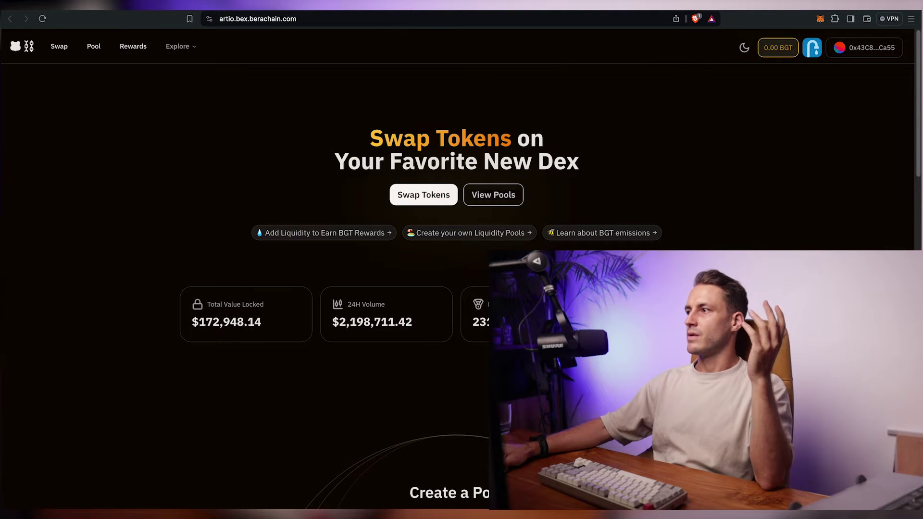
# Switch MetaMask to the Berachain-Artio network.
pyautogui.click(821, 20)
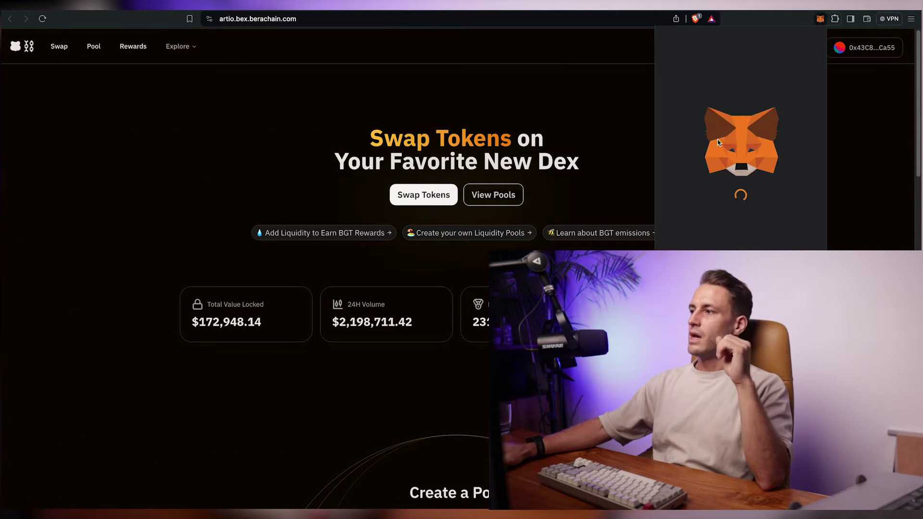
pyautogui.click(672, 42)
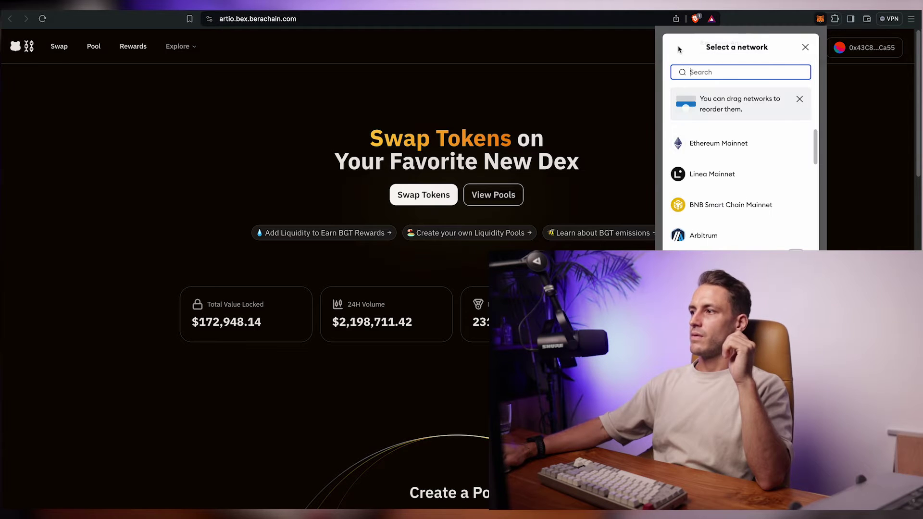
pyautogui.scroll(-10, 731, 194)
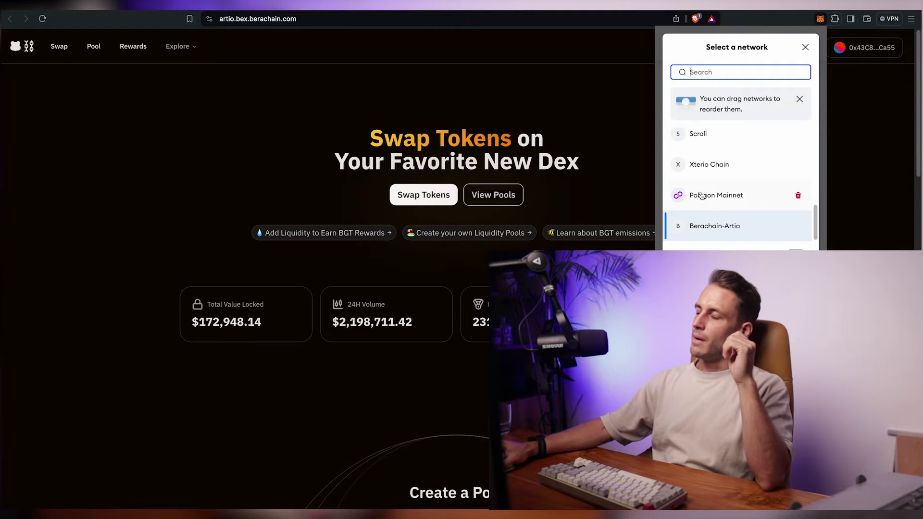
pyautogui.click(715, 226)
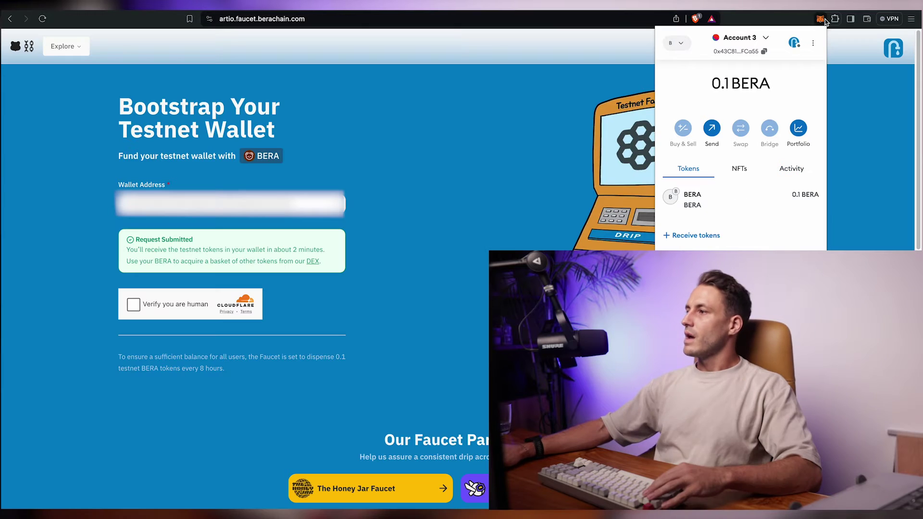
# Swap the wallet's BERA for about 10.17 HONEY on BEX.
pyautogui.click(526, 215)
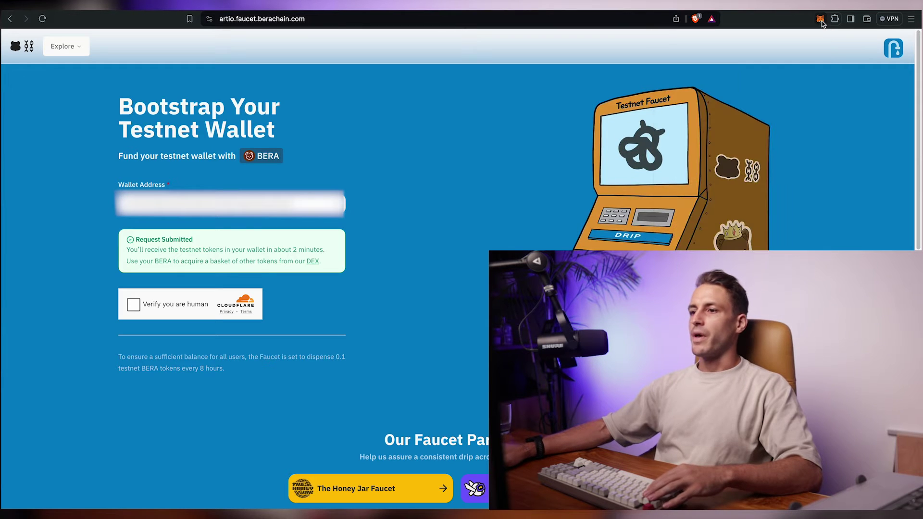
pyautogui.click(313, 262)
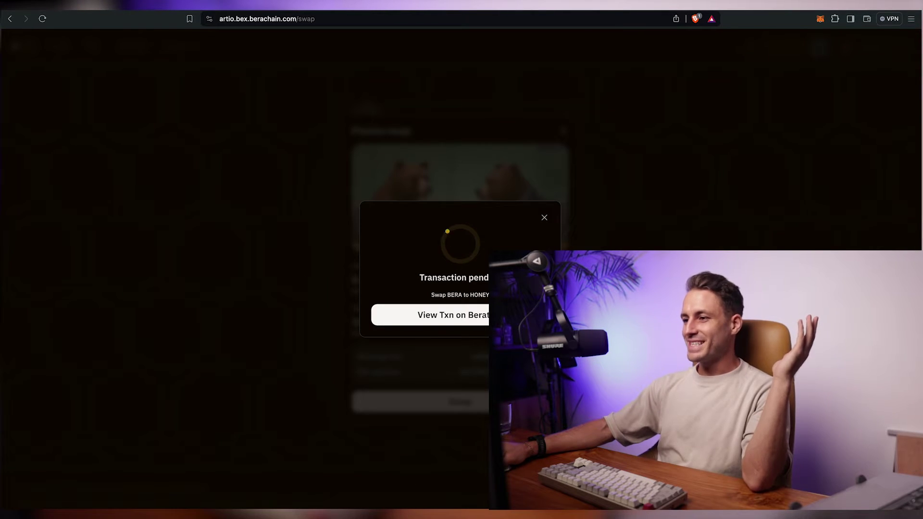
pyautogui.click(541, 223)
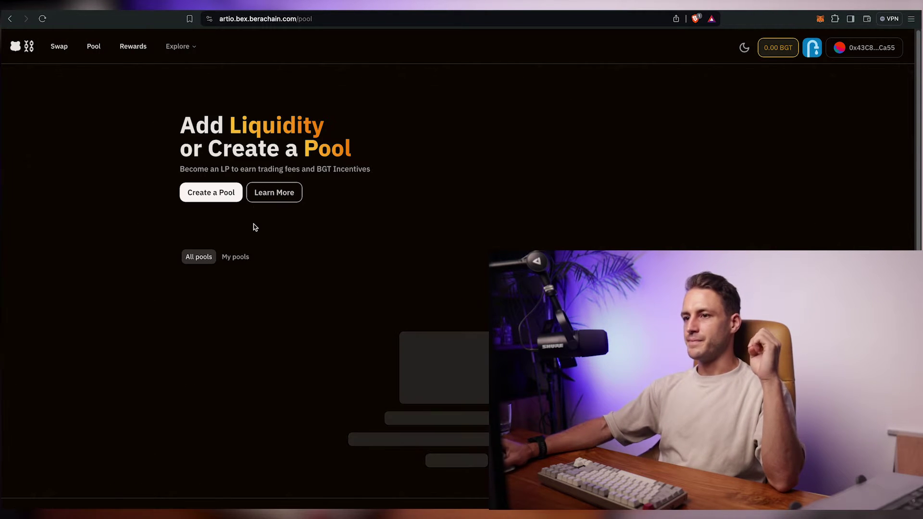
# Prepare a single-token HONEY deposit into 50WETH-50HONEY and approve unlimited HONEY spending.
pyautogui.scroll(-3, 252, 221)
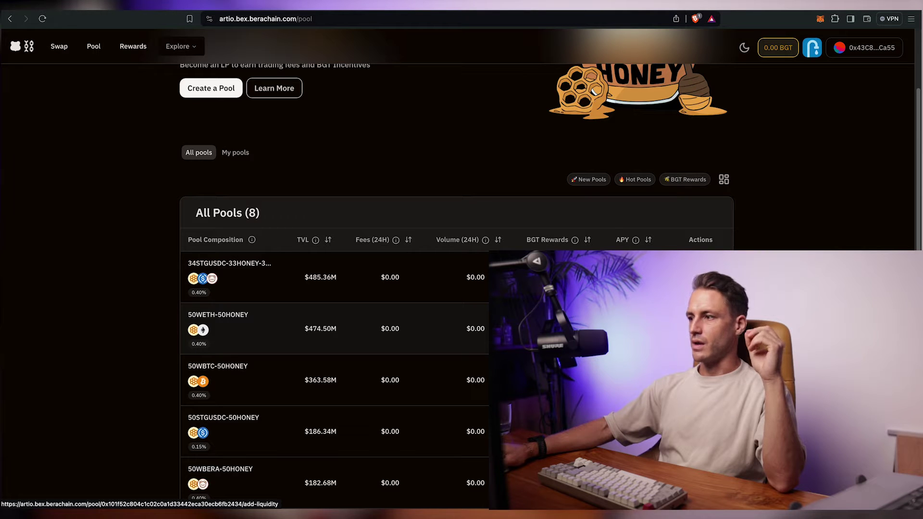
pyautogui.click(703, 333)
pyautogui.click(506, 192)
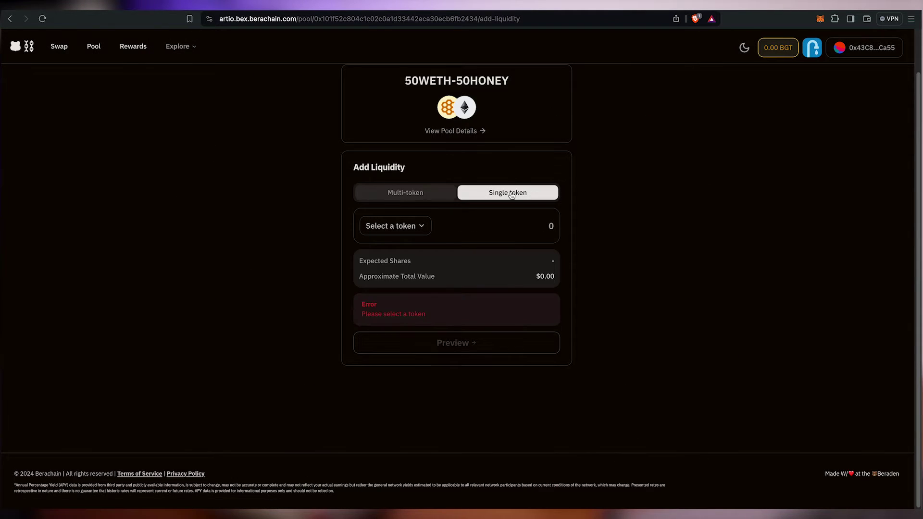
pyautogui.click(412, 226)
pyautogui.click(393, 271)
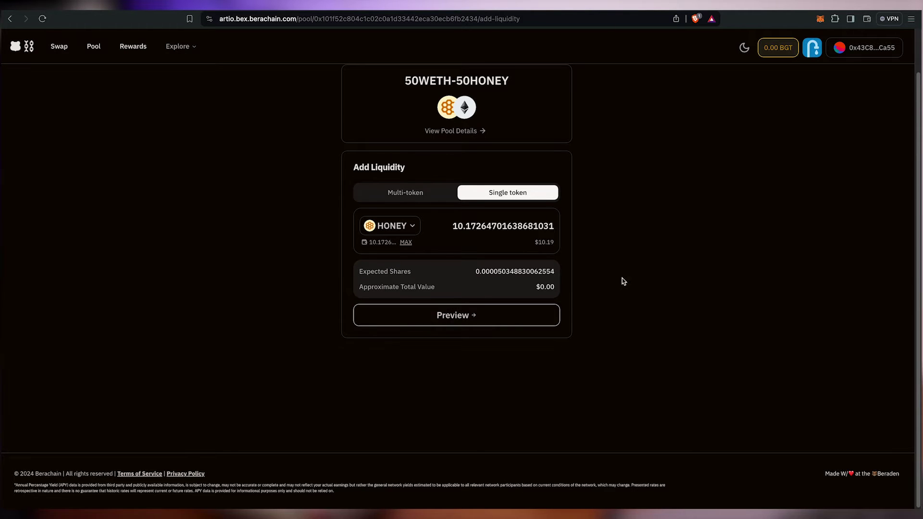
pyautogui.click(450, 313)
pyautogui.click(532, 419)
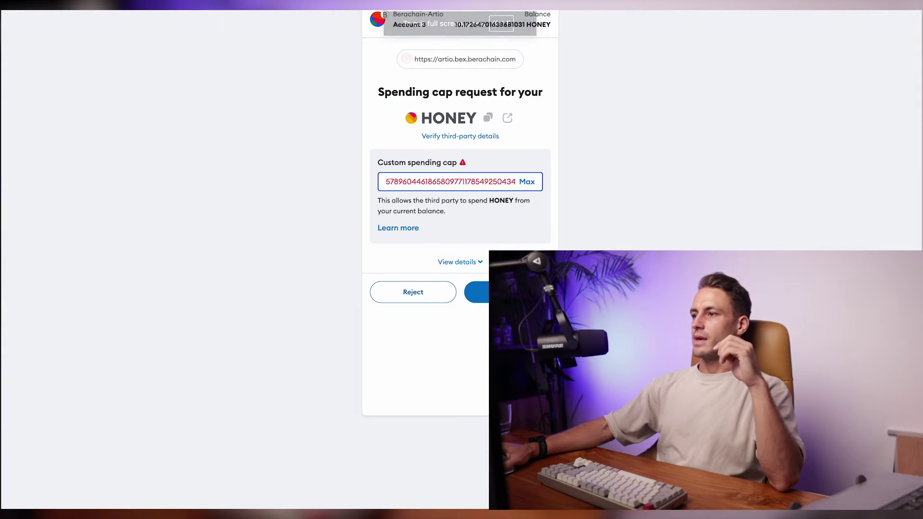
pyautogui.press('Return')
pyautogui.press('Return')
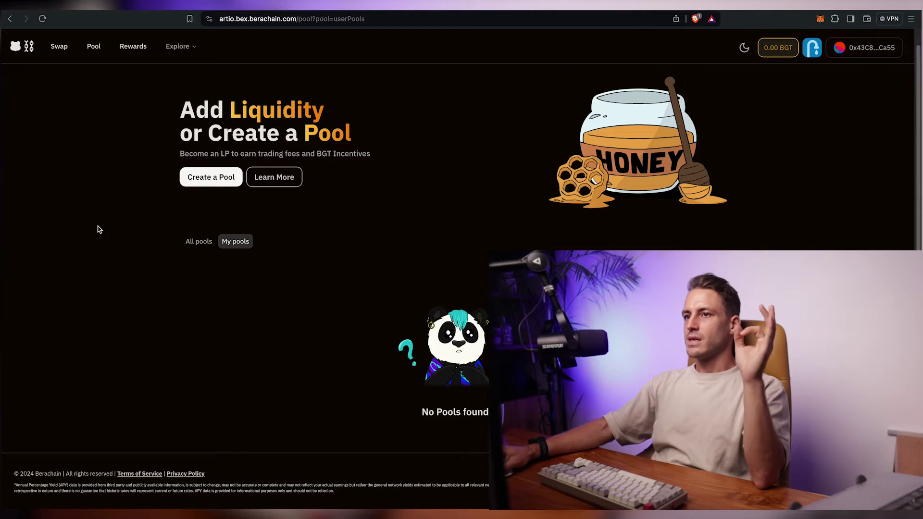
# Open the Honey dapp from the Berachain apps list in a new tab.
pyautogui.click(179, 46)
pyautogui.click(183, 48)
pyautogui.click(182, 48)
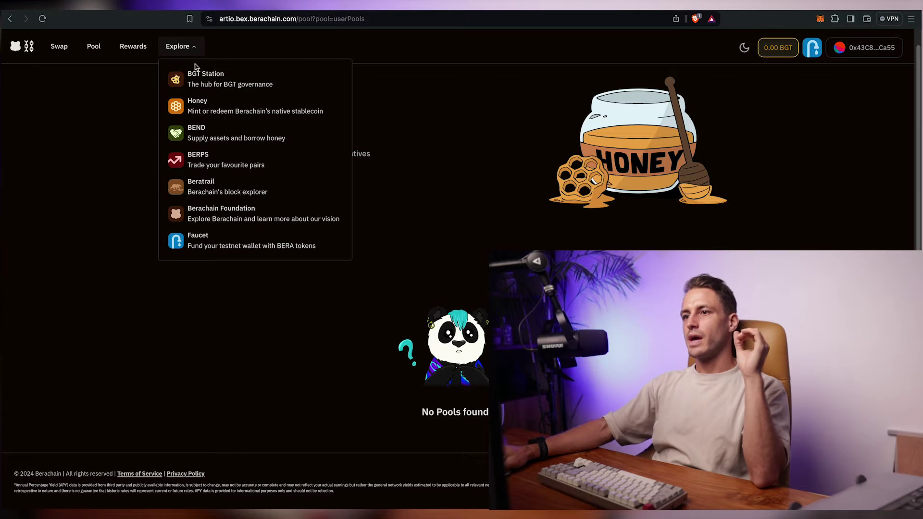
pyautogui.click(217, 119)
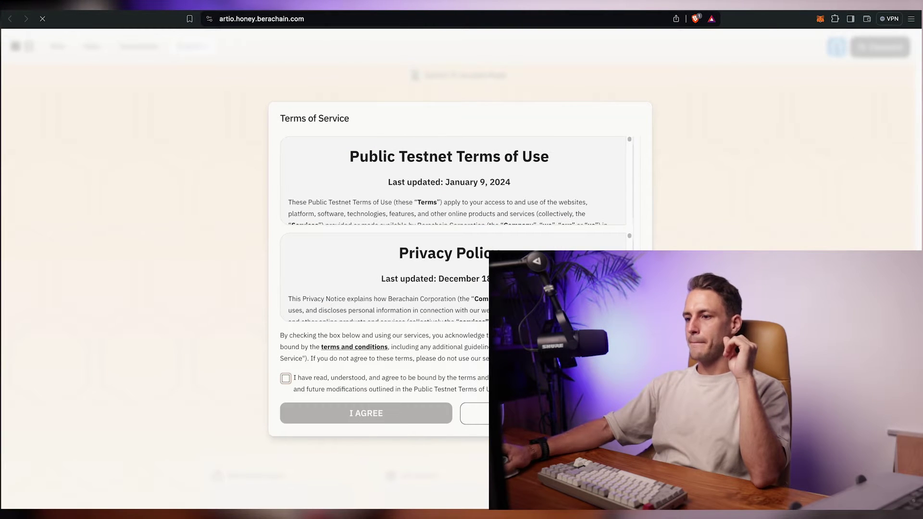
# Accept the public testnet terms, connect MetaMask, and view all 8 BEX pools.
pyautogui.click(357, 380)
pyautogui.click(366, 414)
pyautogui.click(854, 50)
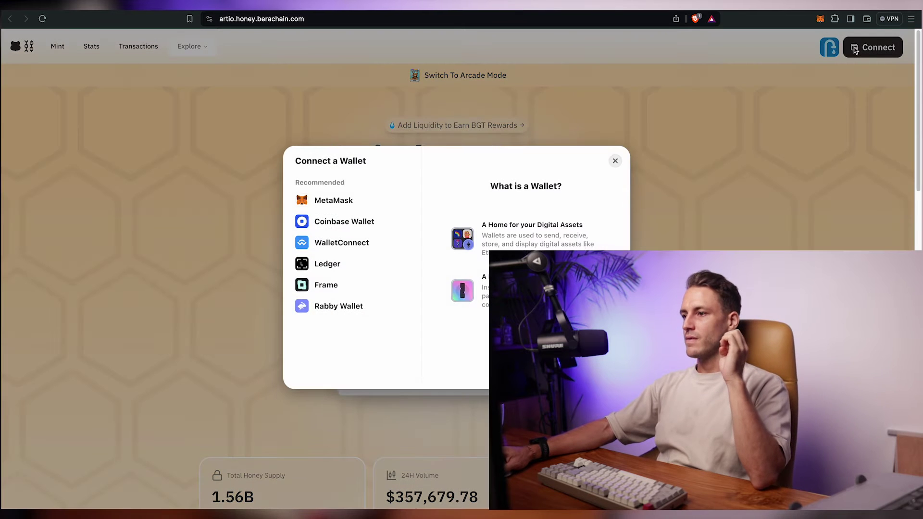
pyautogui.click(353, 200)
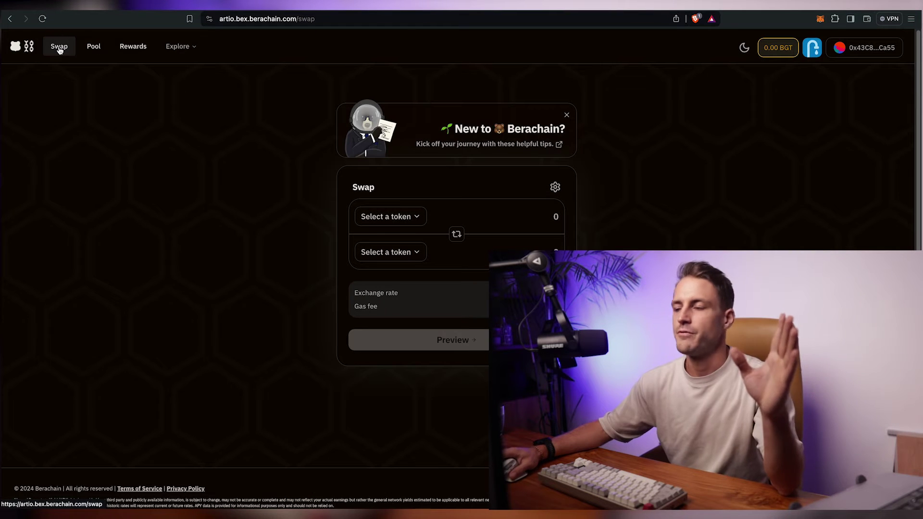
pyautogui.click(90, 49)
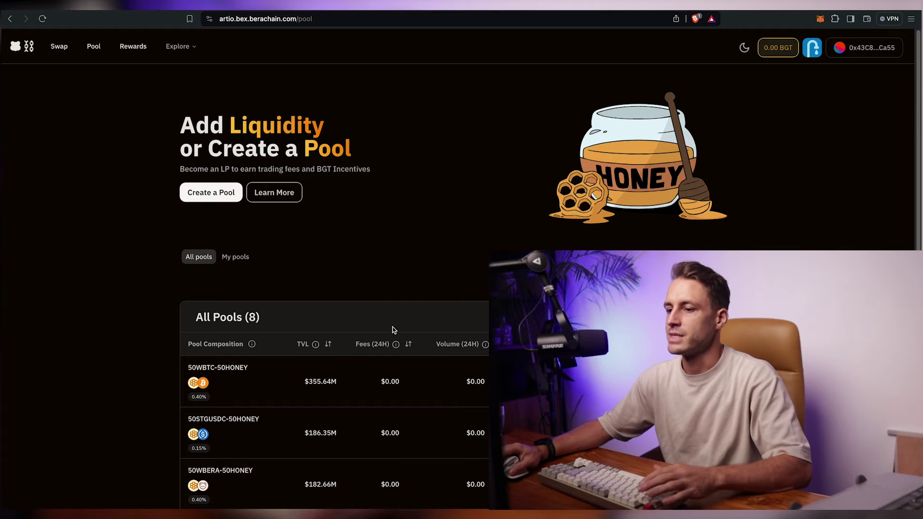
# Withdraw the HONEY and WETH liquidity from the 50WETH-50HONEY pool.
pyautogui.scroll(-3, 160, 390)
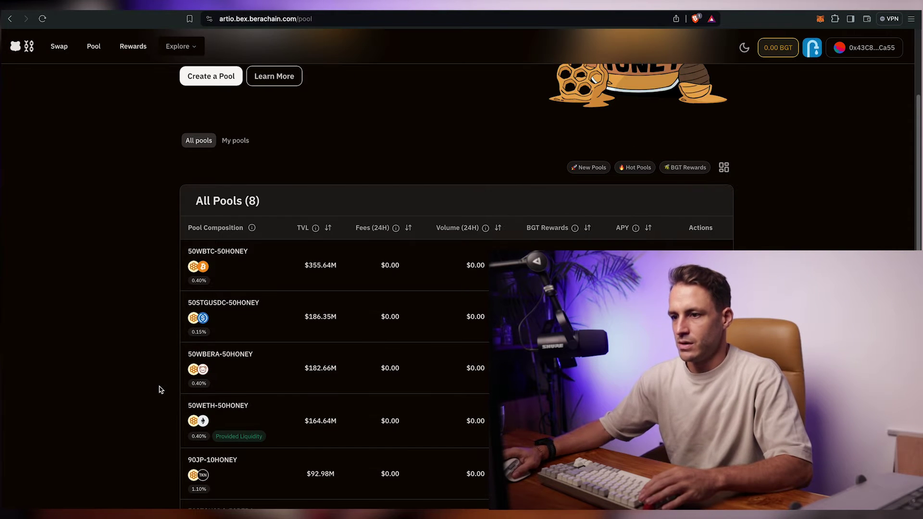
pyautogui.click(241, 427)
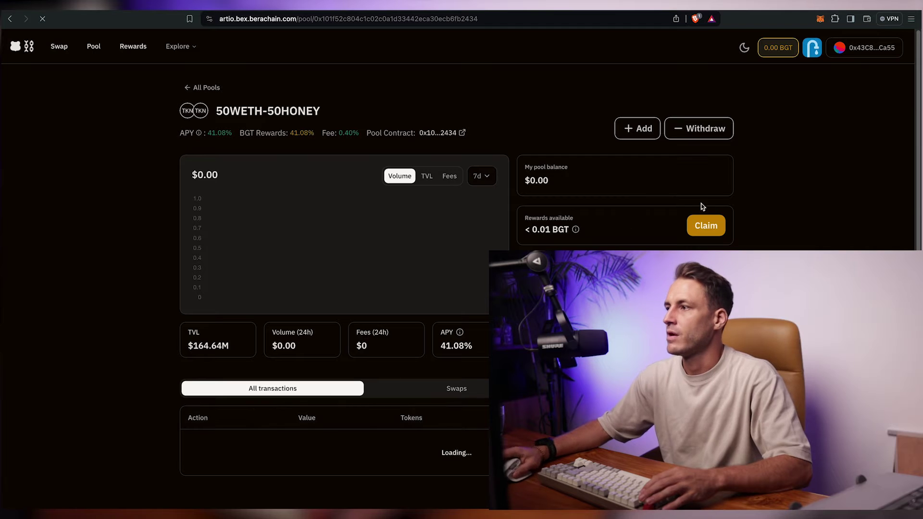
pyautogui.click(699, 128)
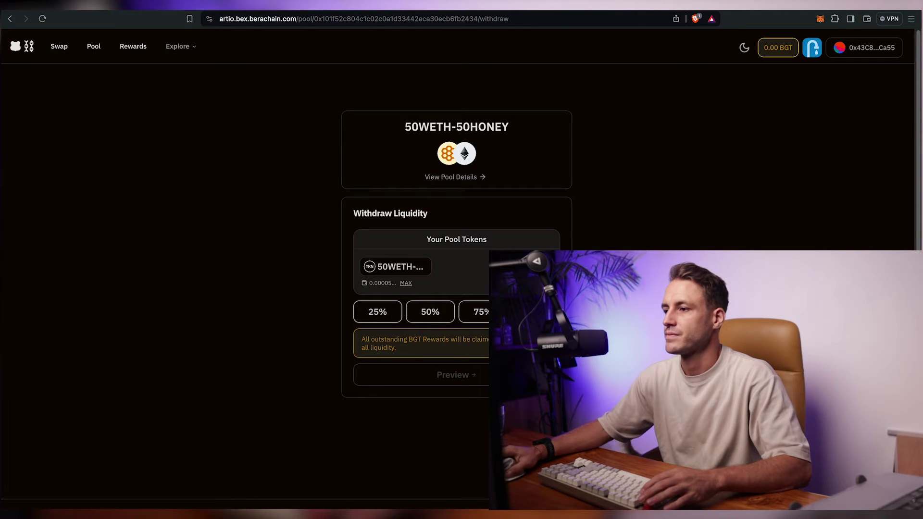
pyautogui.click(447, 382)
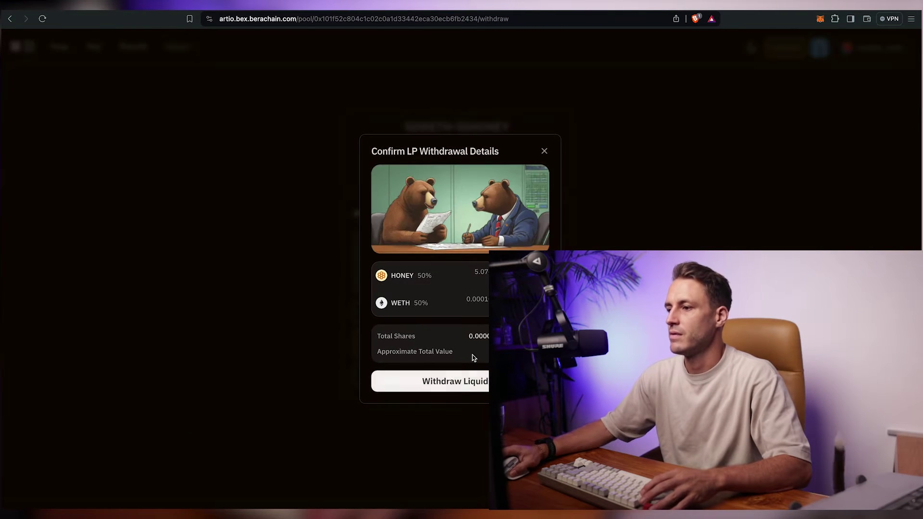
pyautogui.click(447, 385)
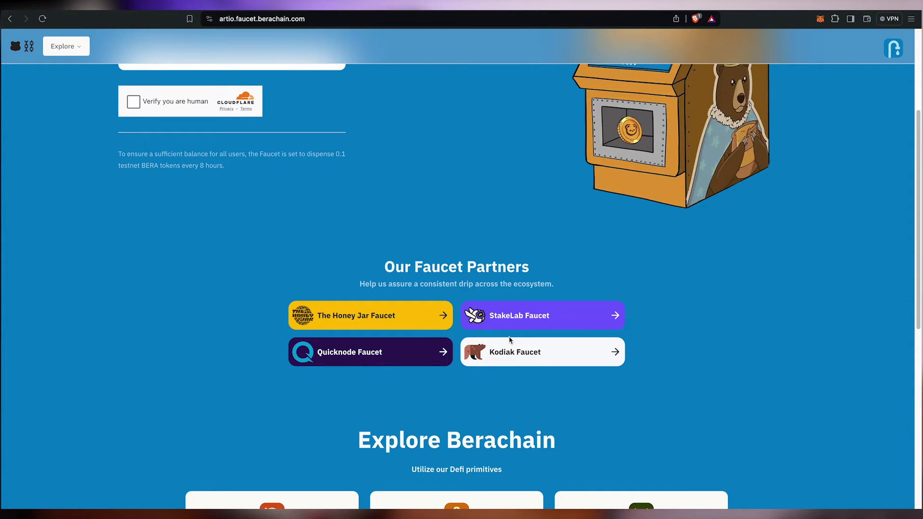
pyautogui.moveTo(358, 158); pyautogui.dragTo(164, 166)
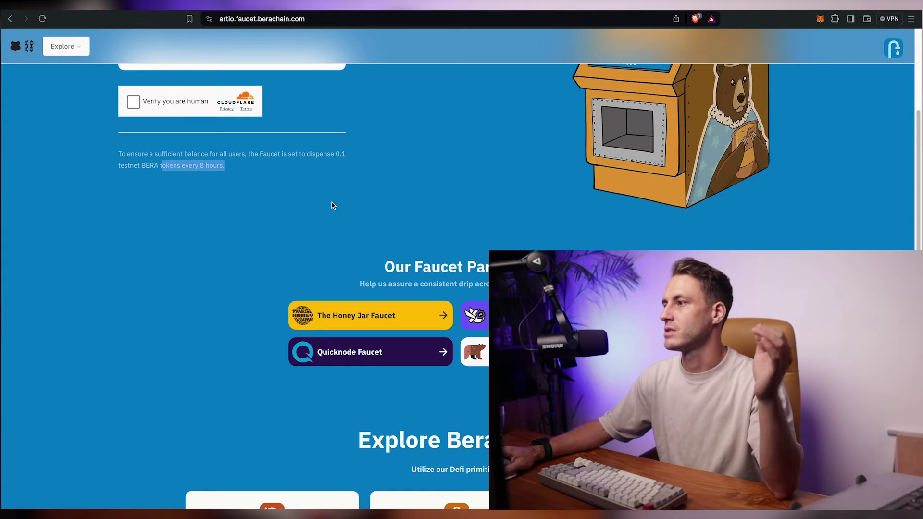
pyautogui.scroll(-4, 274, 257)
pyautogui.scroll(6, 274, 257)
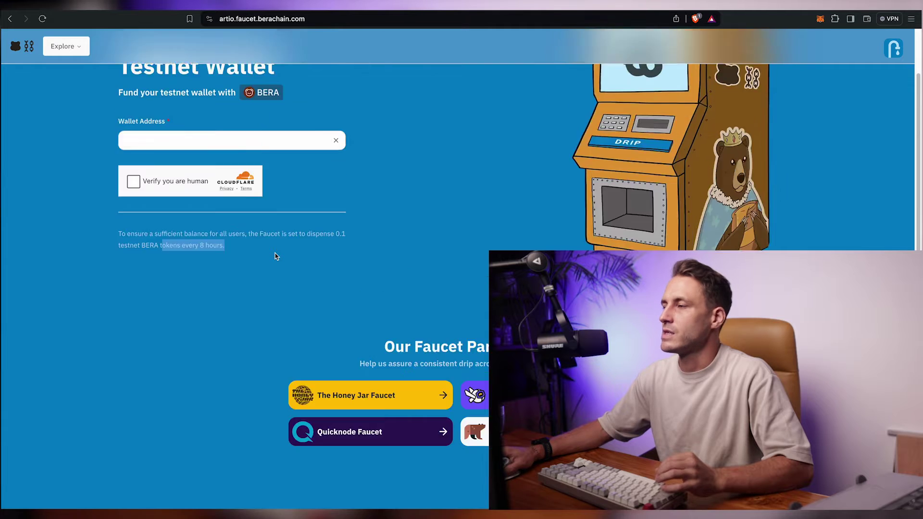
pyautogui.scroll(1, 275, 256)
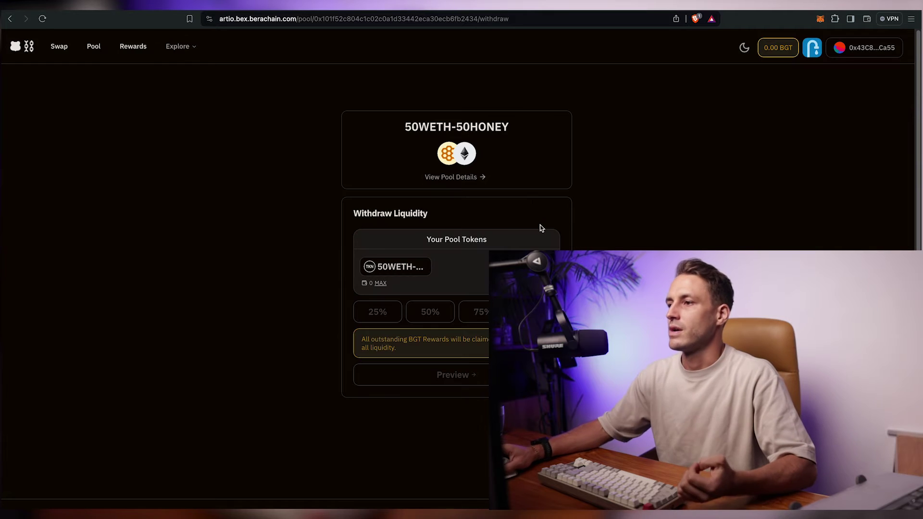
# Swap the full HONEY balance of about 5.08 to STGUSDC and confirm it in the wallet.
pyautogui.click(59, 47)
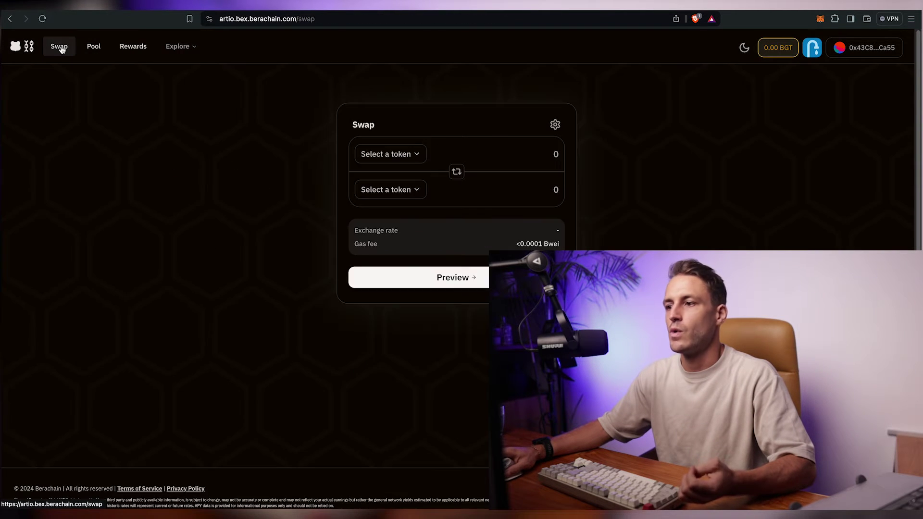
pyautogui.click(376, 214)
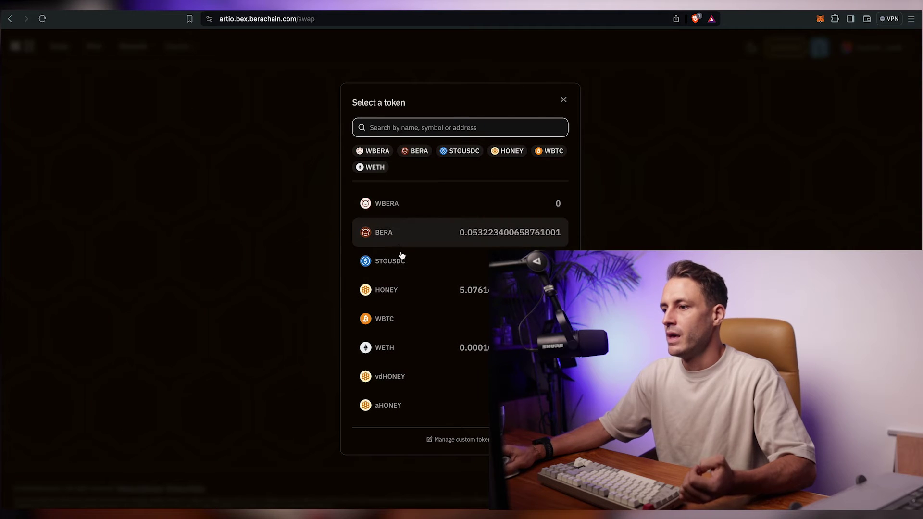
pyautogui.click(456, 290)
pyautogui.click(406, 264)
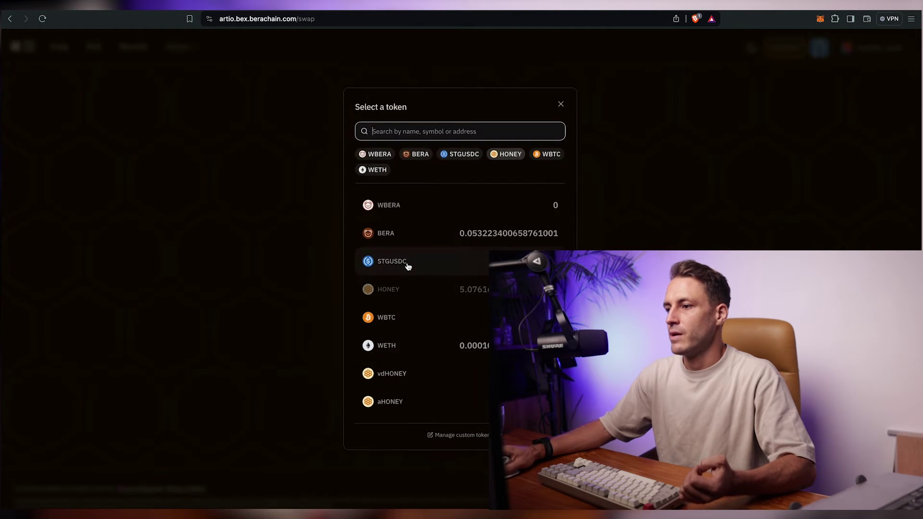
pyautogui.click(398, 267)
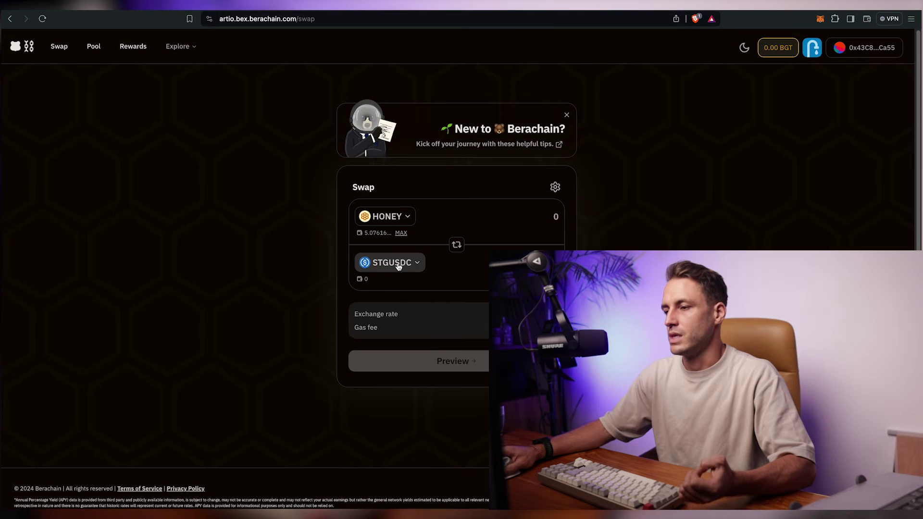
pyautogui.click(400, 233)
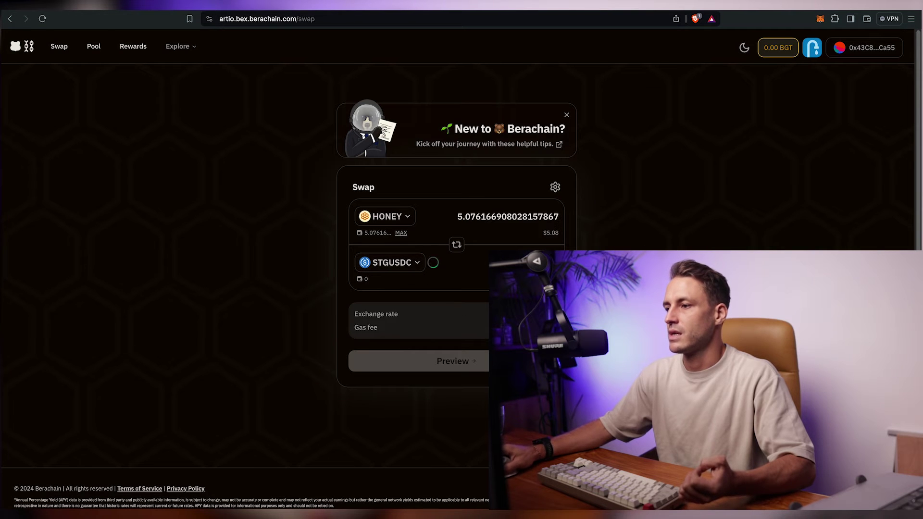
pyautogui.click(453, 364)
pyautogui.click(455, 407)
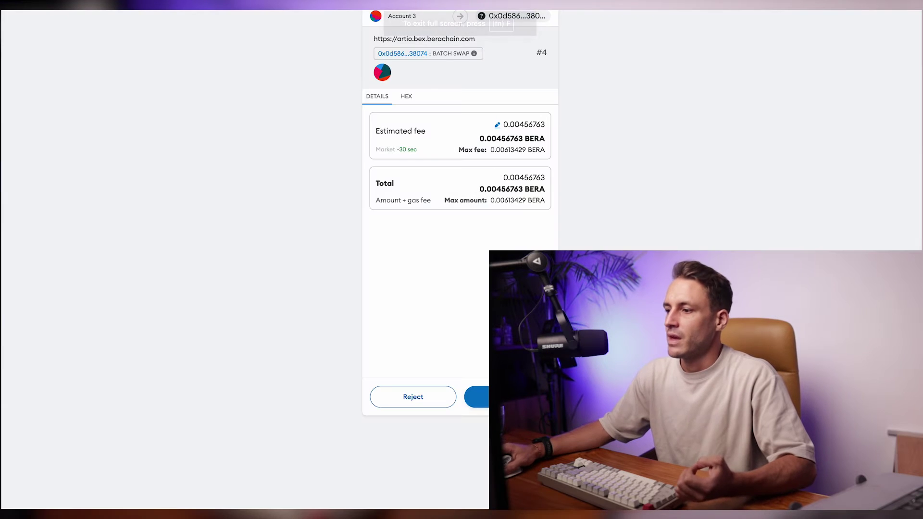
pyautogui.click(474, 395)
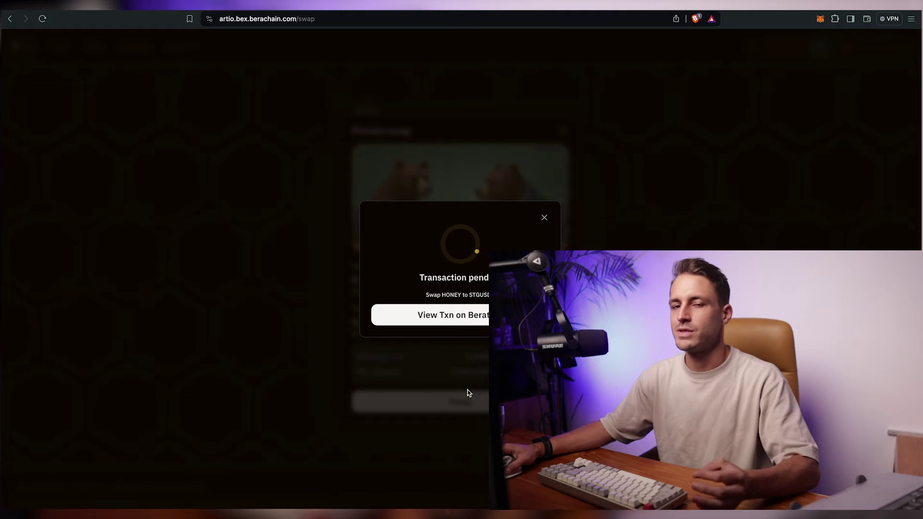
pyautogui.click(541, 223)
# In the Honey app, approve STGUSDC and mint about 4.93 HONEY from it.
pyautogui.click(175, 47)
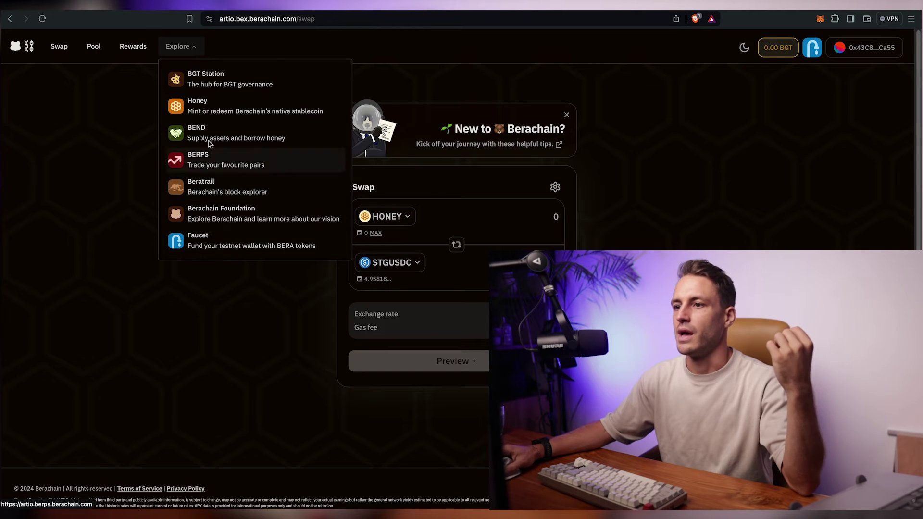
pyautogui.click(217, 111)
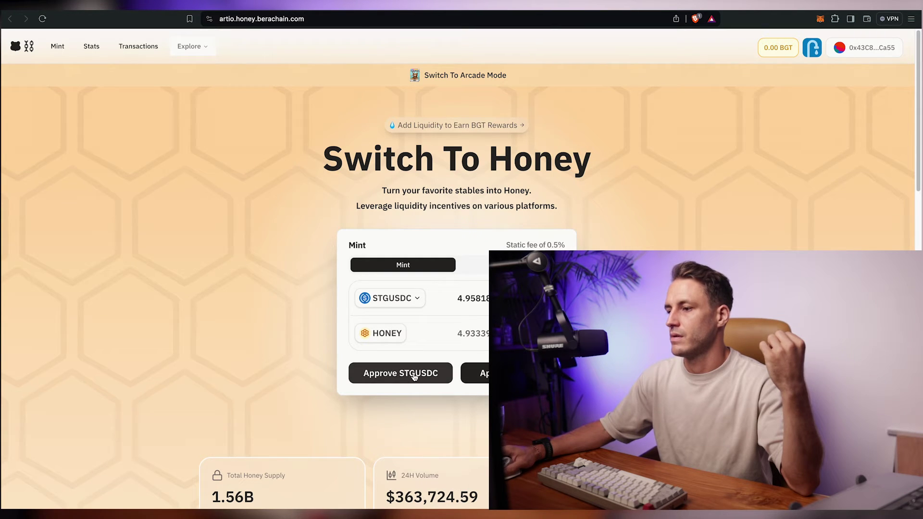
pyautogui.click(414, 377)
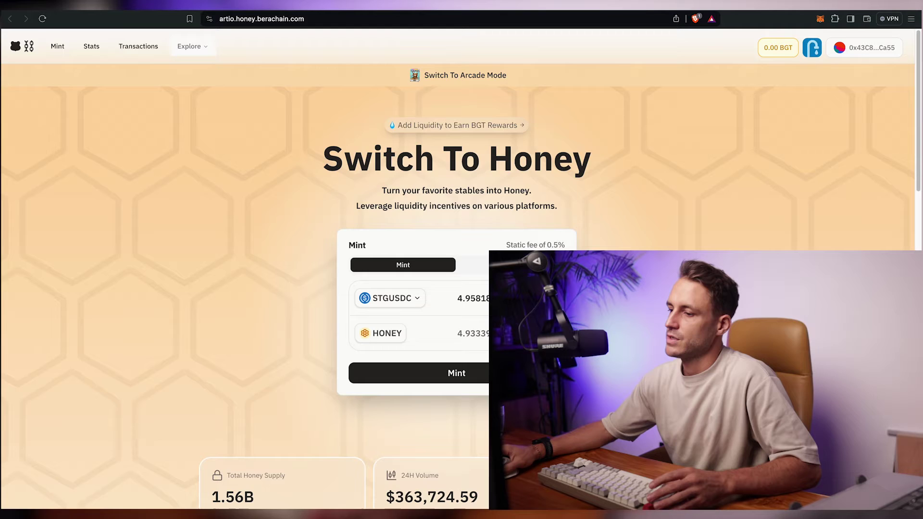
pyautogui.click(470, 378)
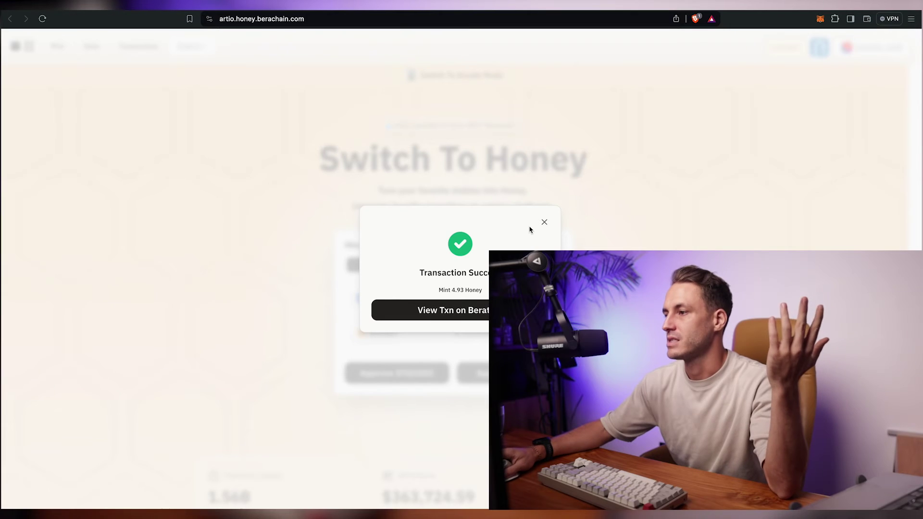
pyautogui.click(544, 223)
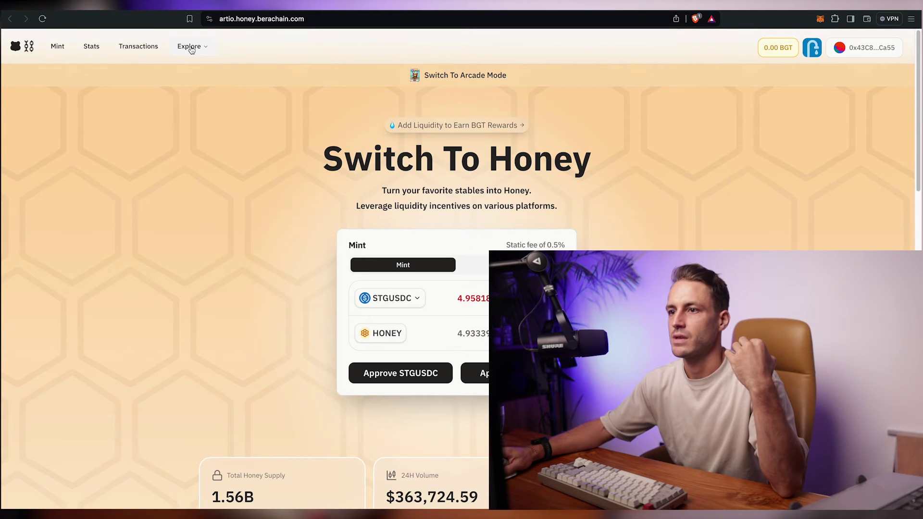
# Open the Berps ETH-USDC trading page and connect the MetaMask wallet.
pyautogui.moveTo(190, 47)
pyautogui.click(208, 157)
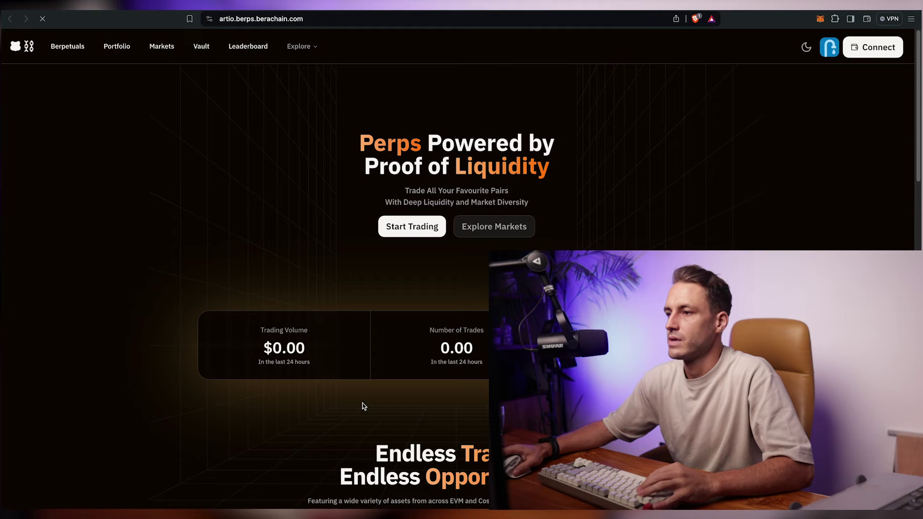
pyautogui.click(407, 235)
pyautogui.click(166, 200)
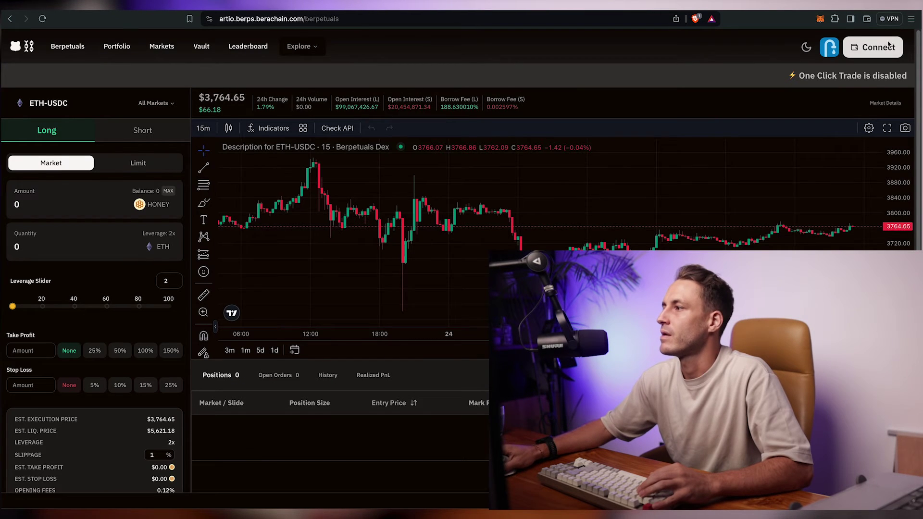
pyautogui.click(872, 47)
pyautogui.click(354, 200)
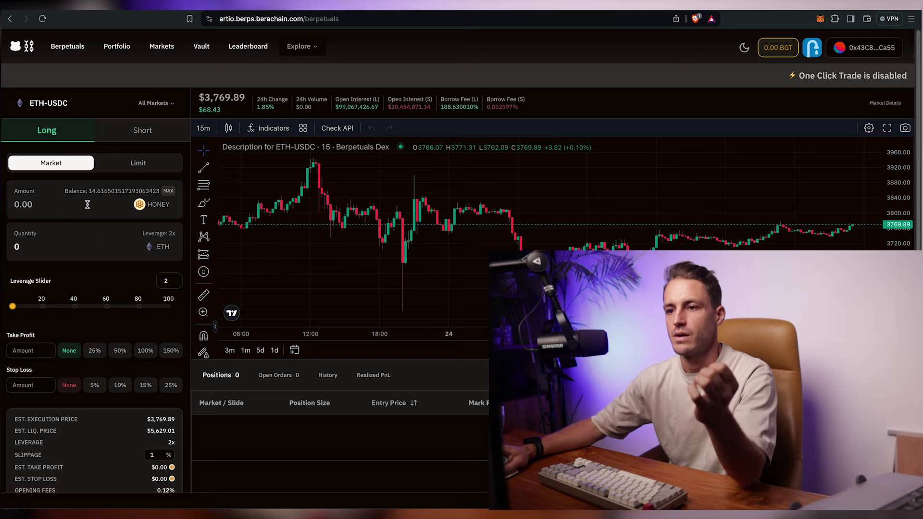
# Enter an 11-HONEY amount and submit a 2x ETH-USDC market long order.
pyautogui.click(169, 191)
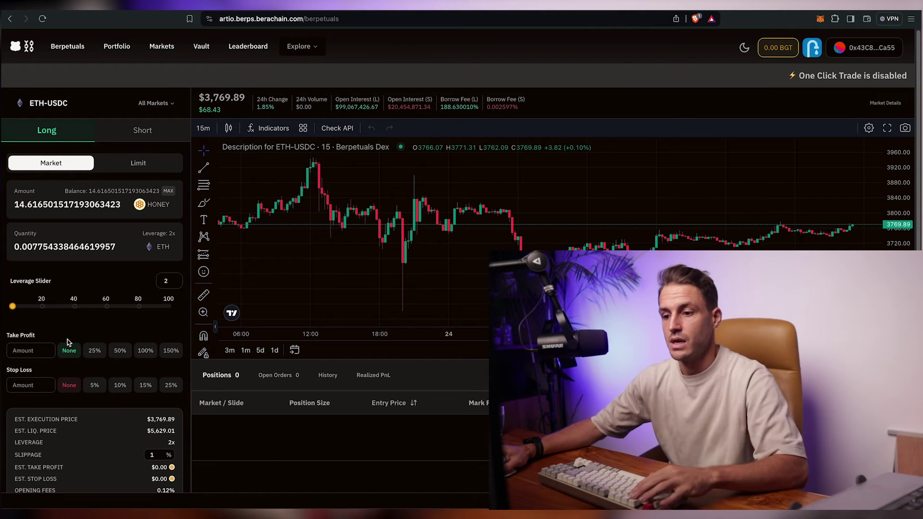
pyautogui.scroll(-2, 58, 346)
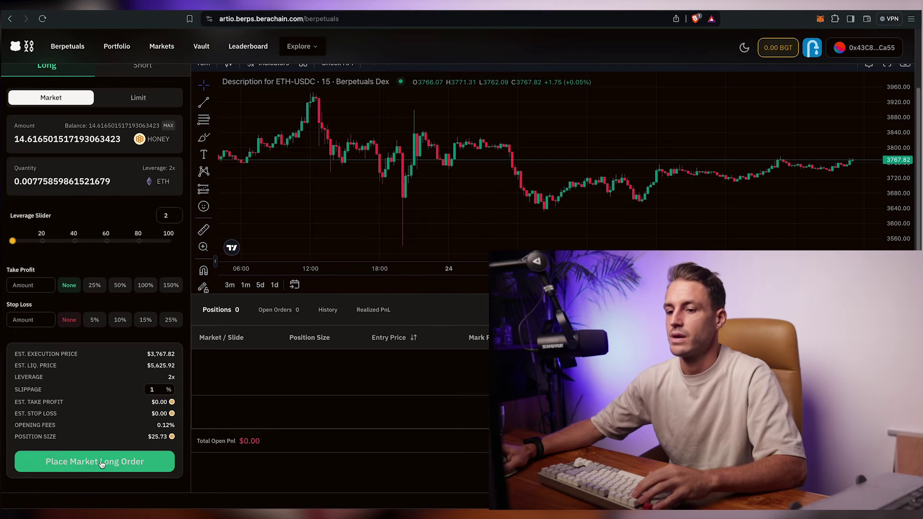
pyautogui.click(82, 467)
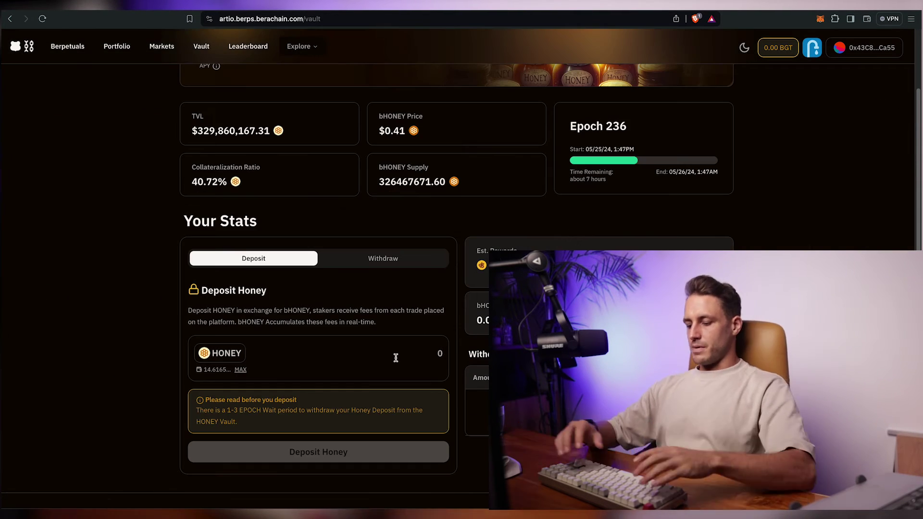
# Deposit 10 HONEY into the Berps HONEY vault.
pyautogui.write('10')
pyautogui.click(325, 452)
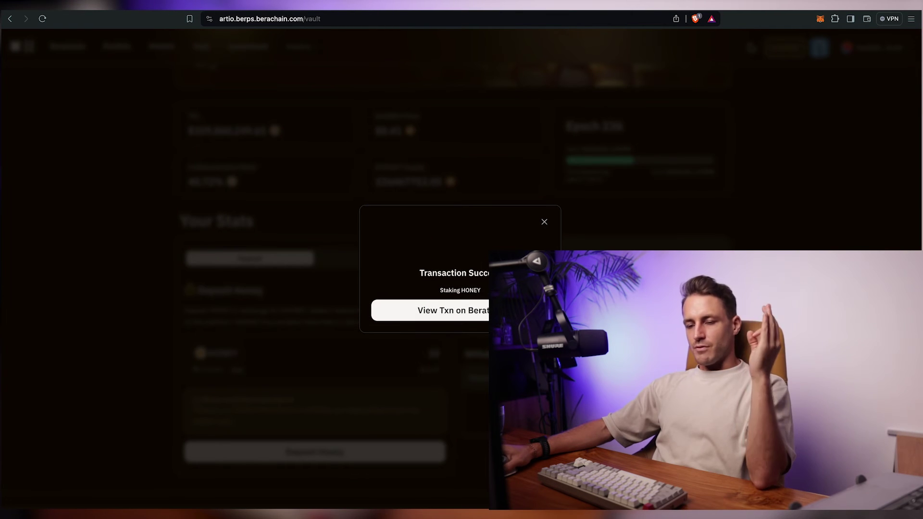
pyautogui.click(549, 228)
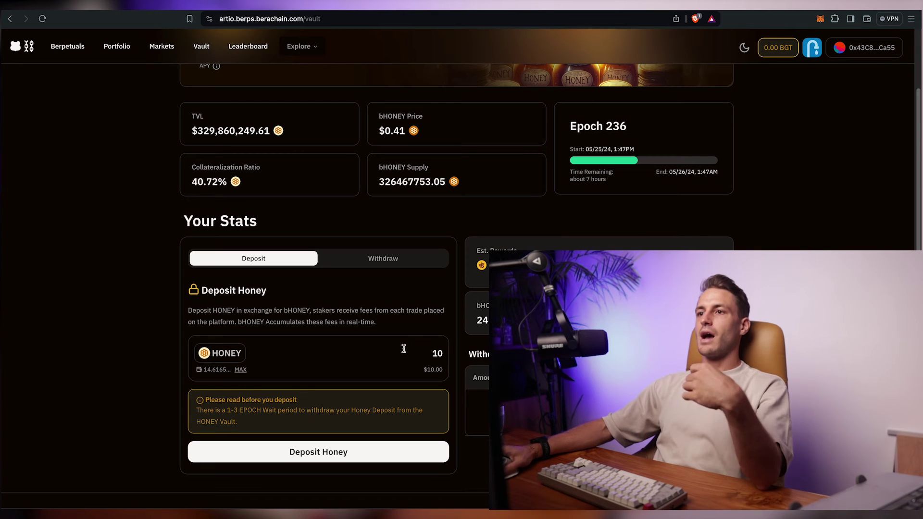
# Open the Bend lending app from the Berachain apps list.
pyautogui.scroll(3, 404, 348)
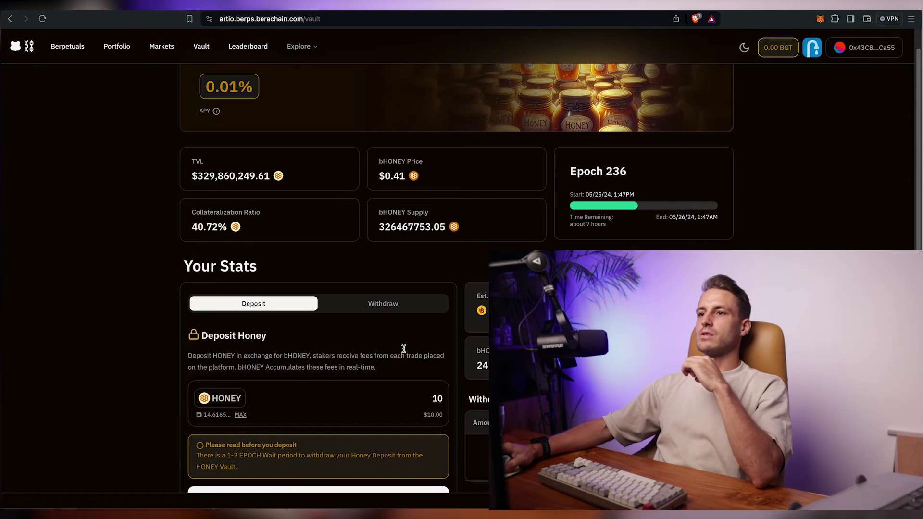
pyautogui.click(303, 51)
pyautogui.click(303, 51)
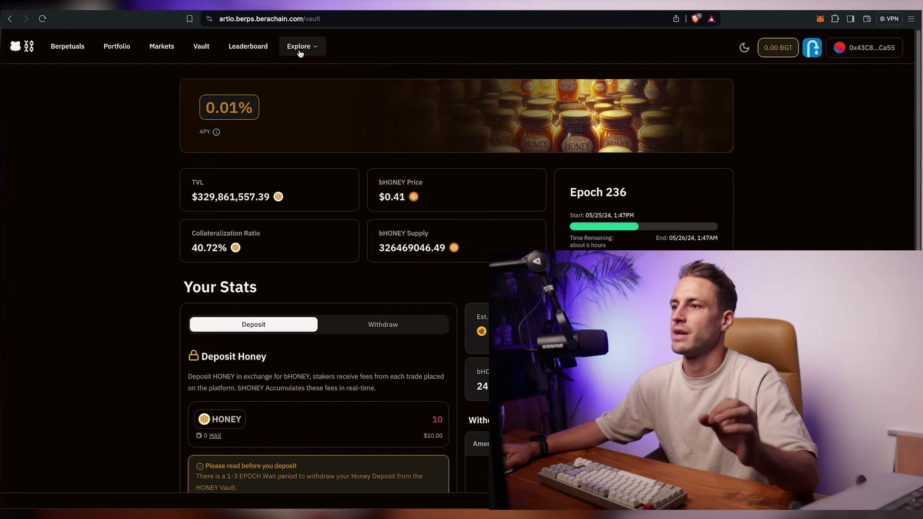
pyautogui.click(300, 52)
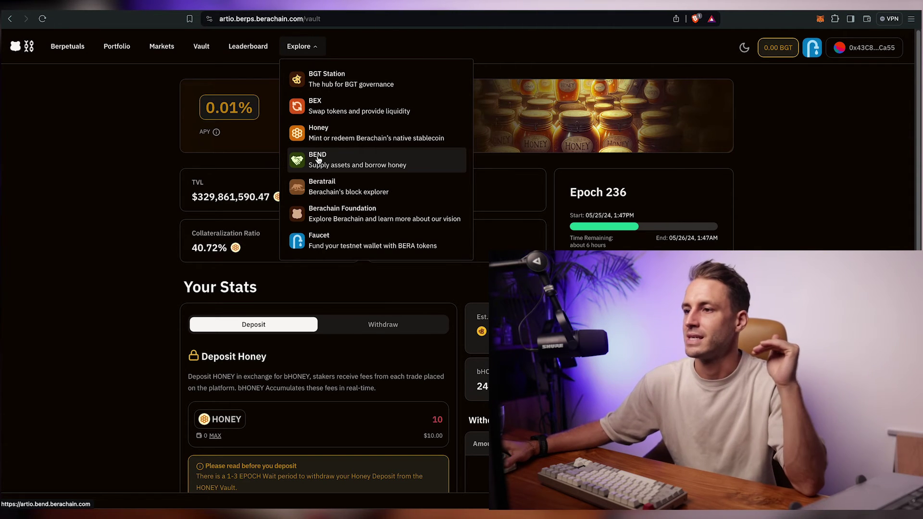
pyautogui.click(318, 160)
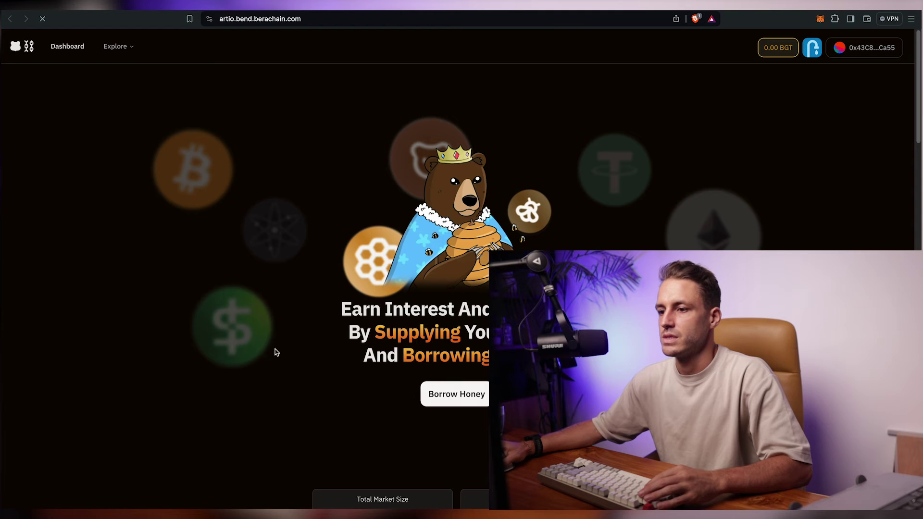
# In Bend, start a WBTC deposit with the full 0.00000809 balance and approve WBTC spending.
pyautogui.click(459, 394)
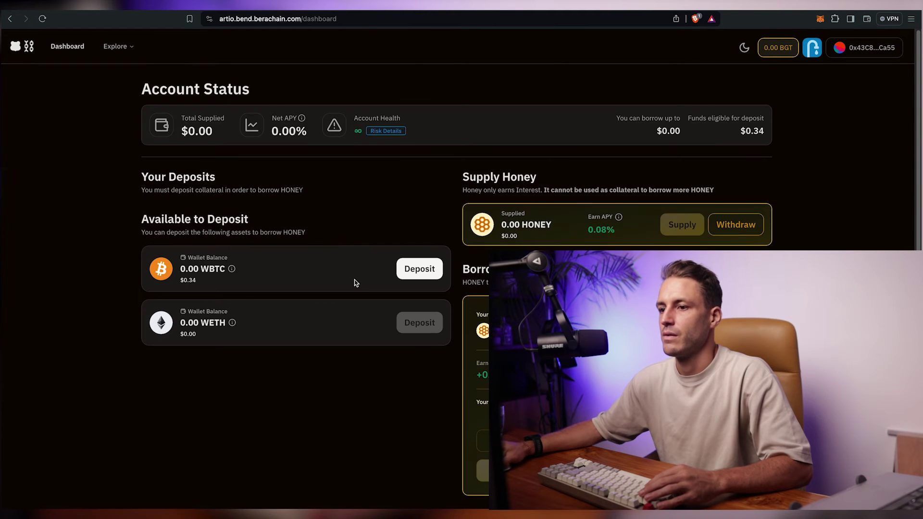
pyautogui.click(417, 269)
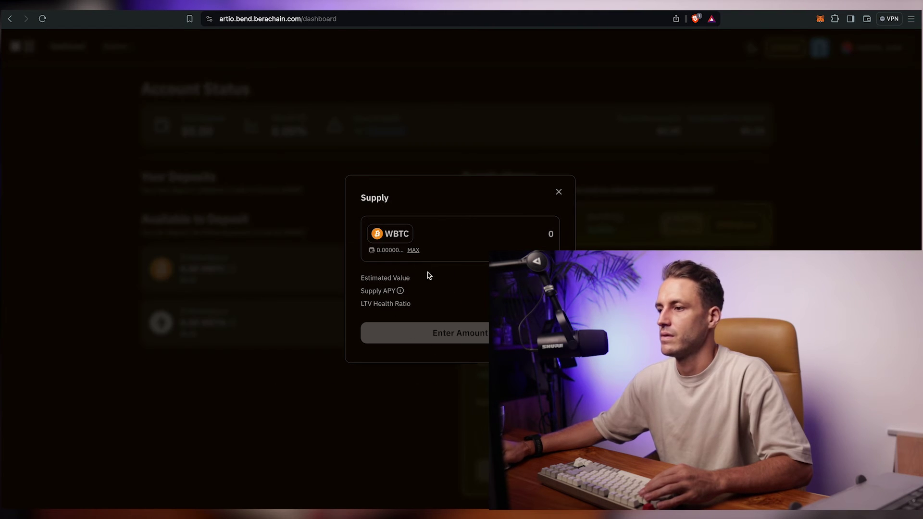
pyautogui.click(412, 251)
pyautogui.click(473, 335)
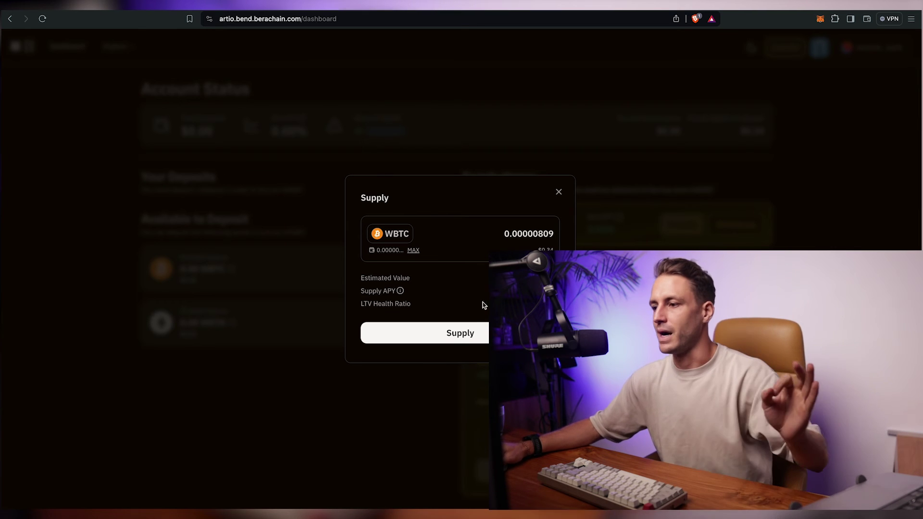
# Supply the 0.00000809 WBTC as collateral and confirm the transaction in MetaMask.
pyautogui.click(471, 335)
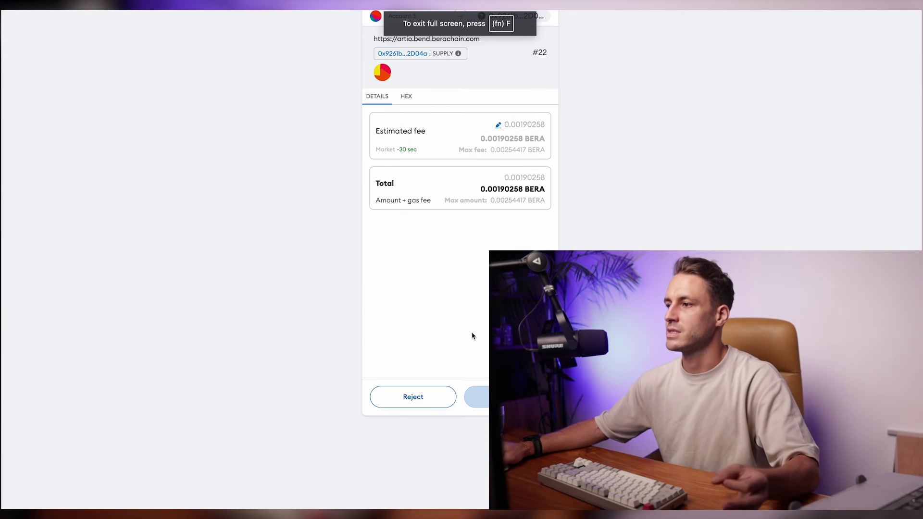
pyautogui.click(507, 396)
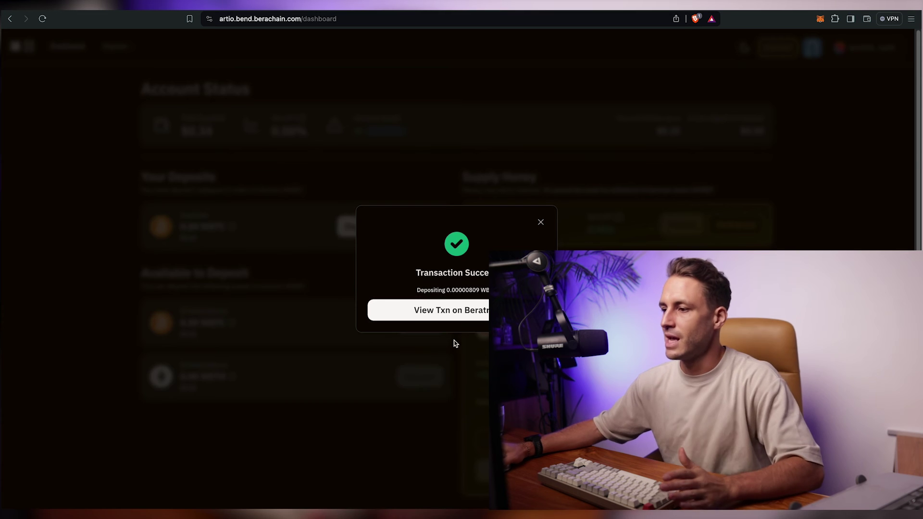
pyautogui.click(545, 219)
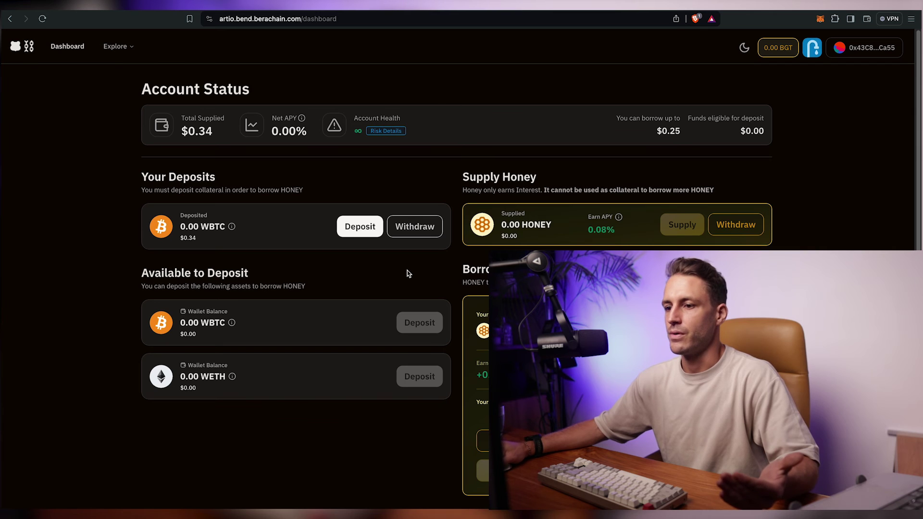
# Fill the Borrow Honey form with the maximum 0.251442077043784468 HONEY against the WBTC collateral.
pyautogui.scroll(-2, 407, 274)
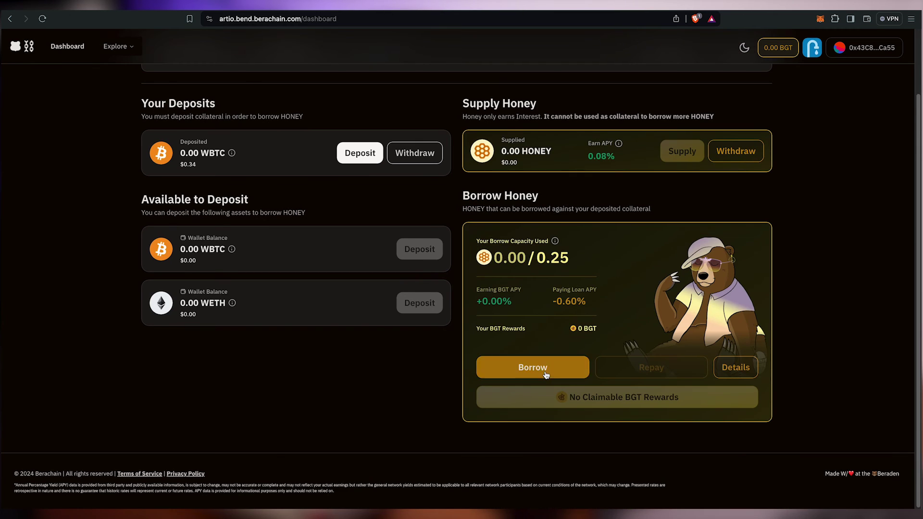
pyautogui.click(545, 371)
pyautogui.click(413, 251)
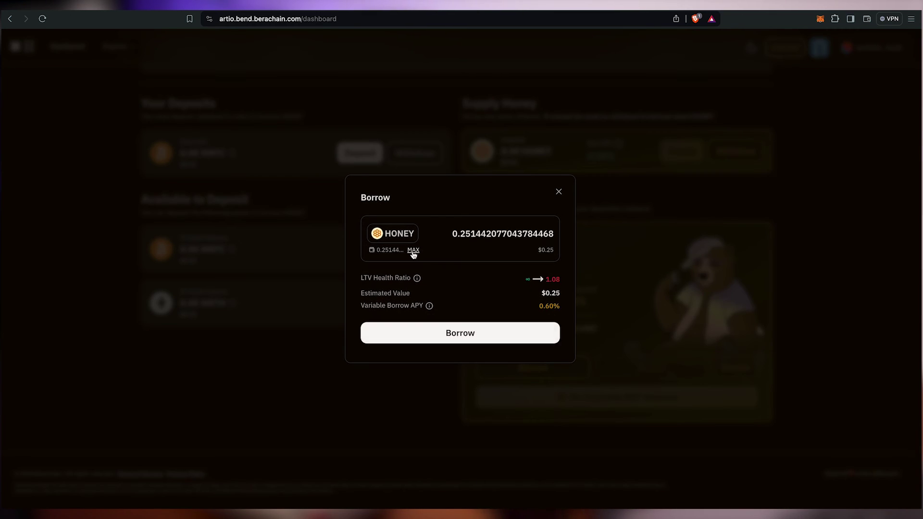